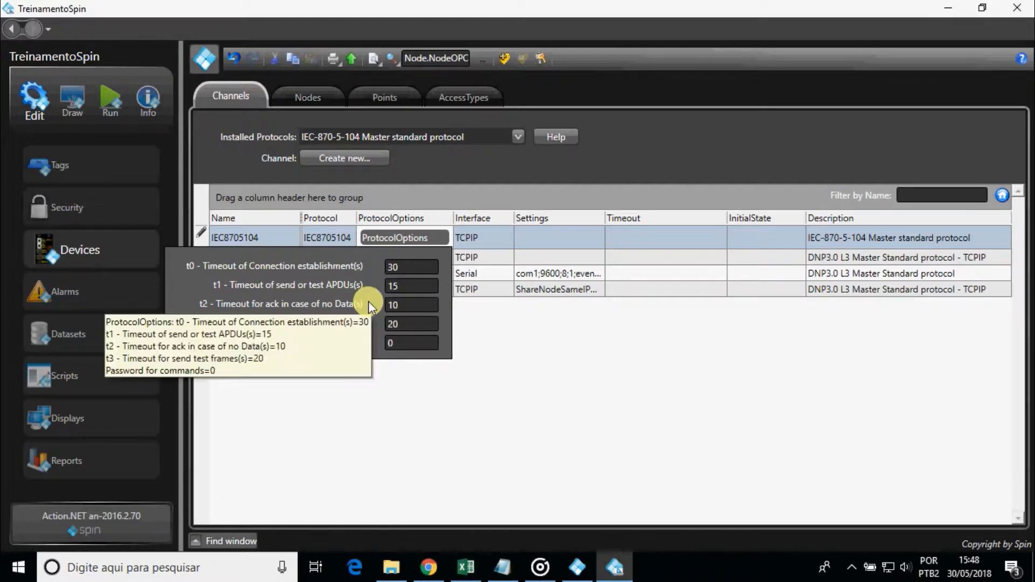
Accept the default protocol options and the default settings with one node connection for the IEC8705104 channel.
left_click(398, 303)
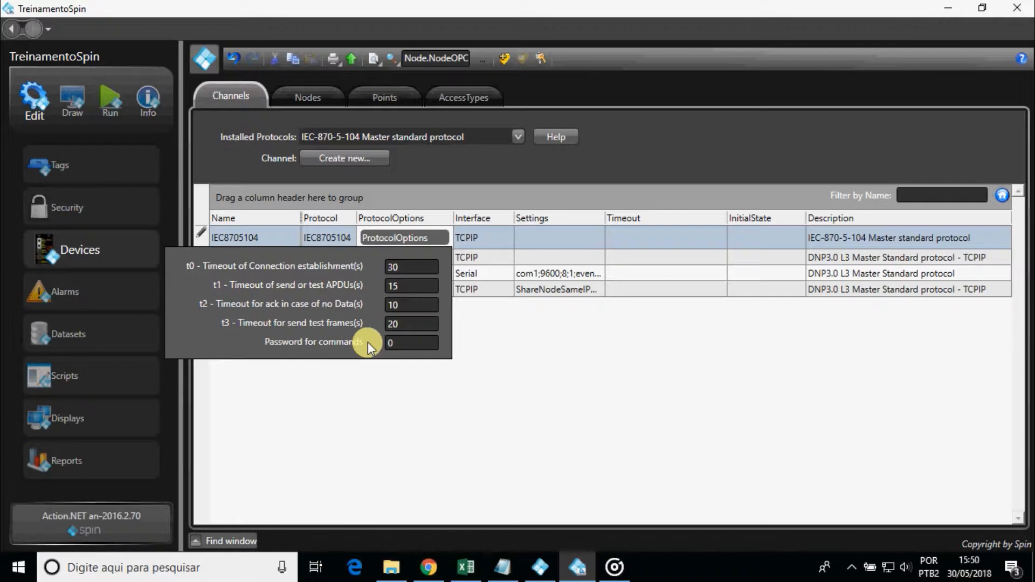
left_click(593, 233)
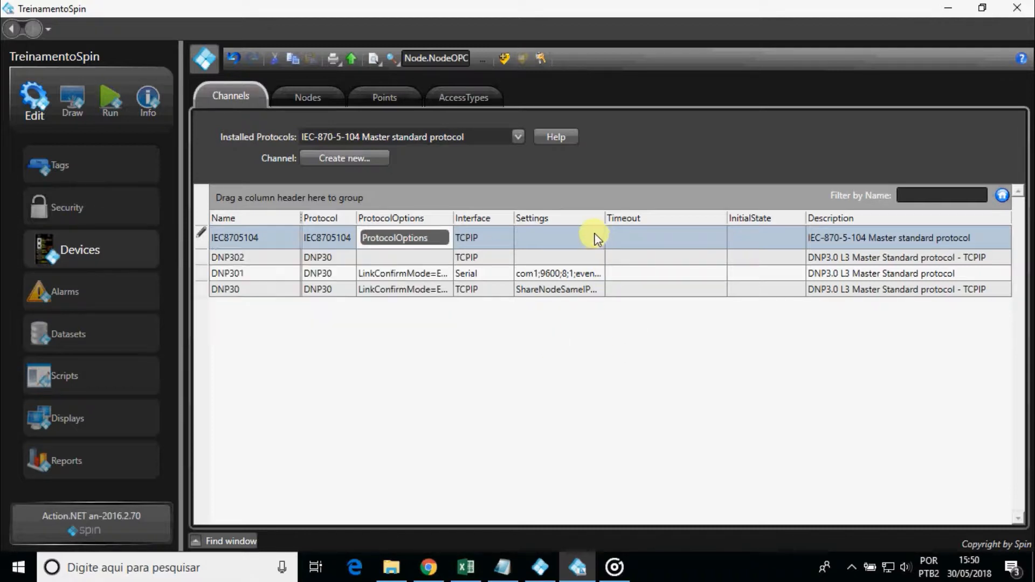
left_click(596, 238)
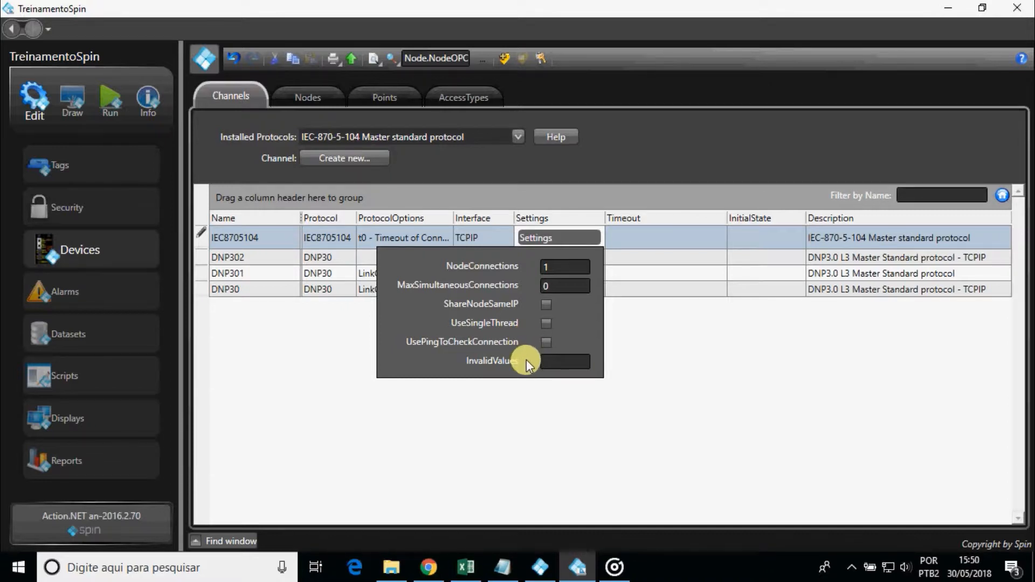
left_click(662, 342)
Review the timeout parameters of the IEC8705104 channel, from Tx to Unsolicited, and close them.
left_click(717, 238)
left_click(718, 238)
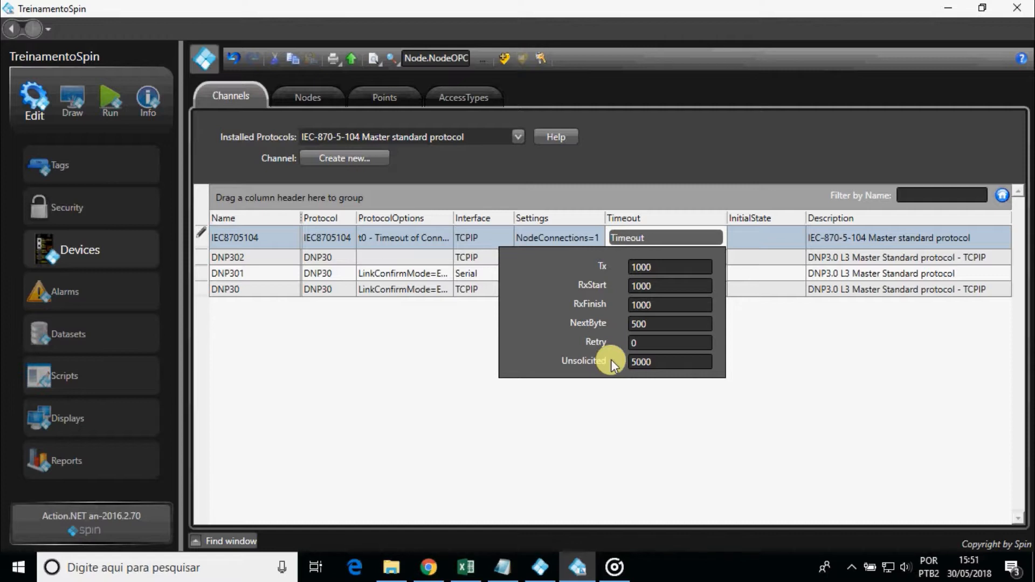
left_click(629, 398)
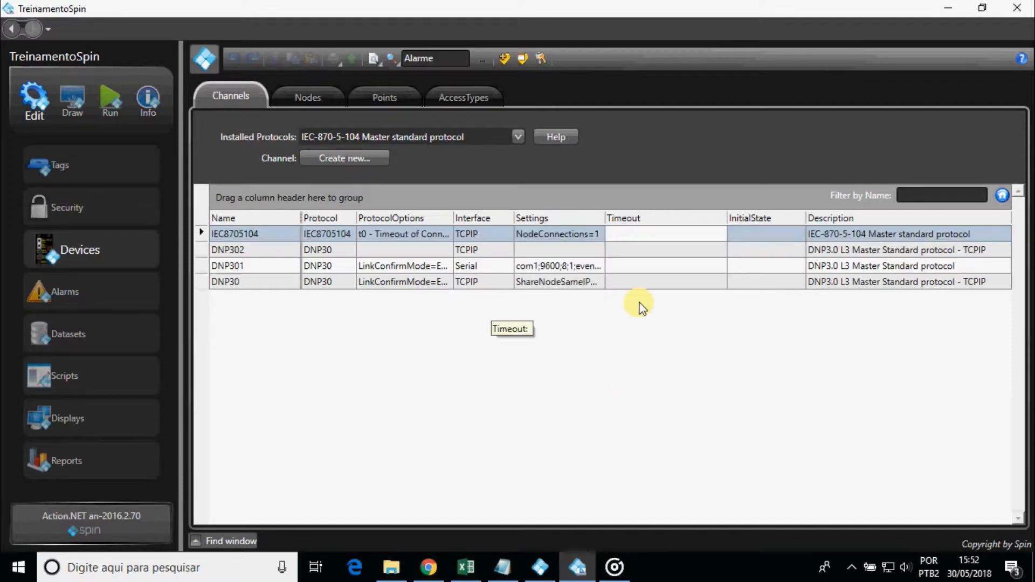
Examine Node104's primary station parameters, including the choices for Clock adjust.
left_click(312, 97)
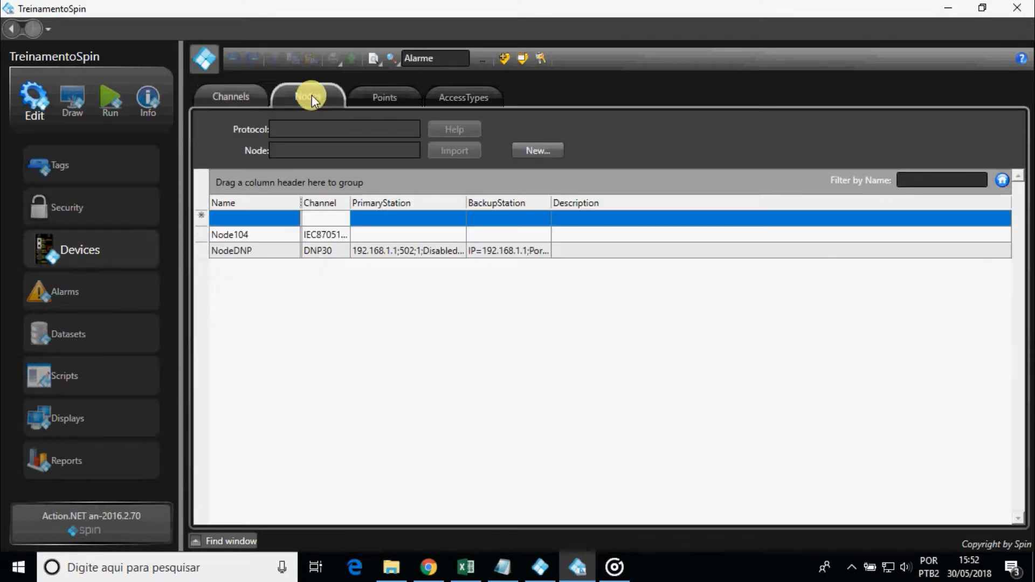
left_click(418, 236)
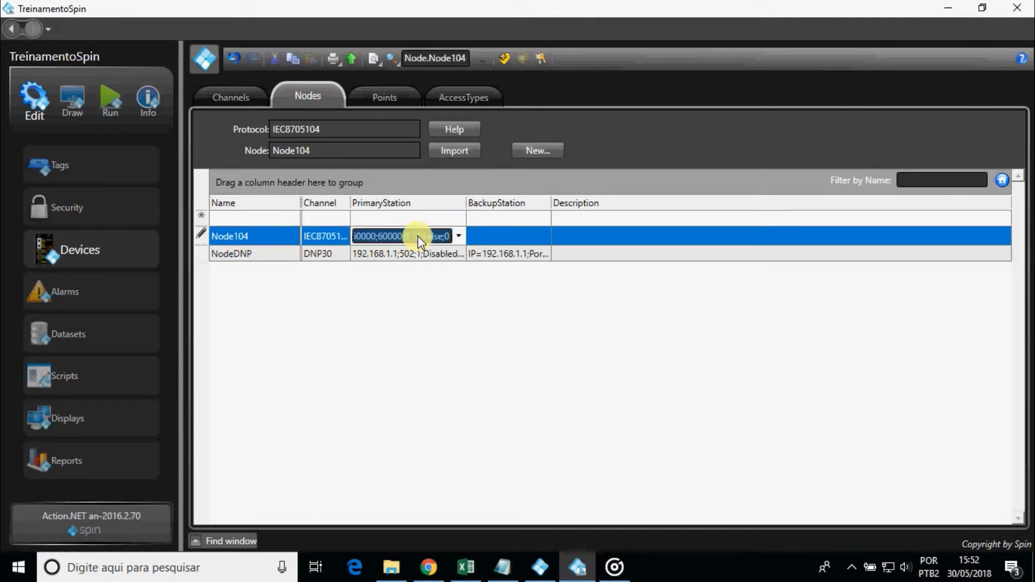
left_click(458, 236)
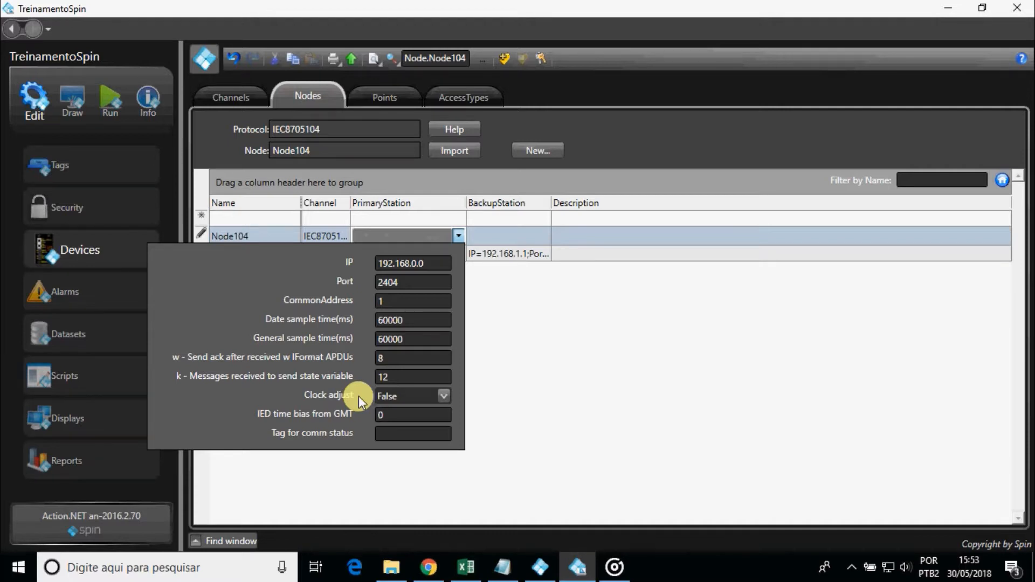
left_click(394, 396)
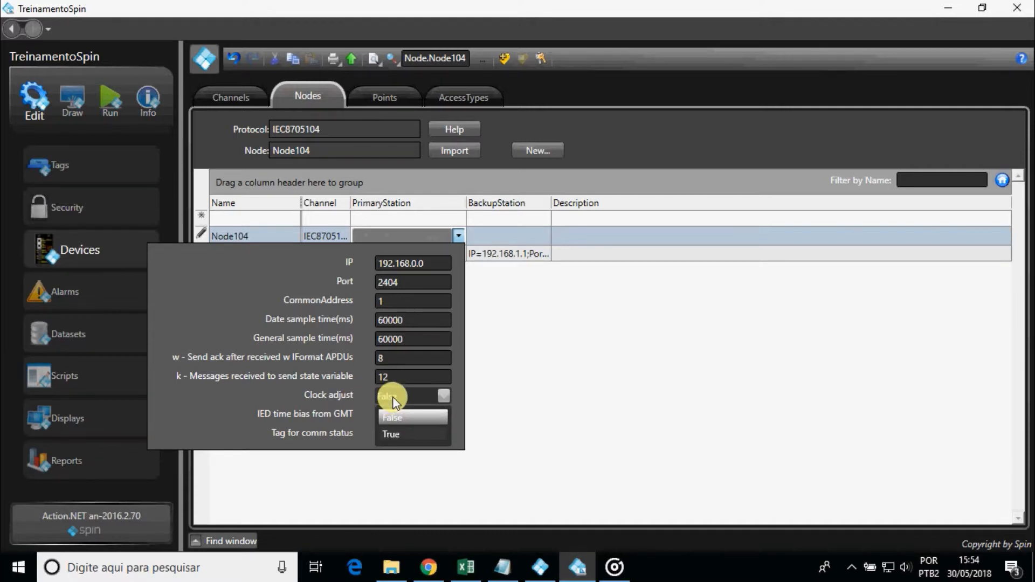
left_click(393, 402)
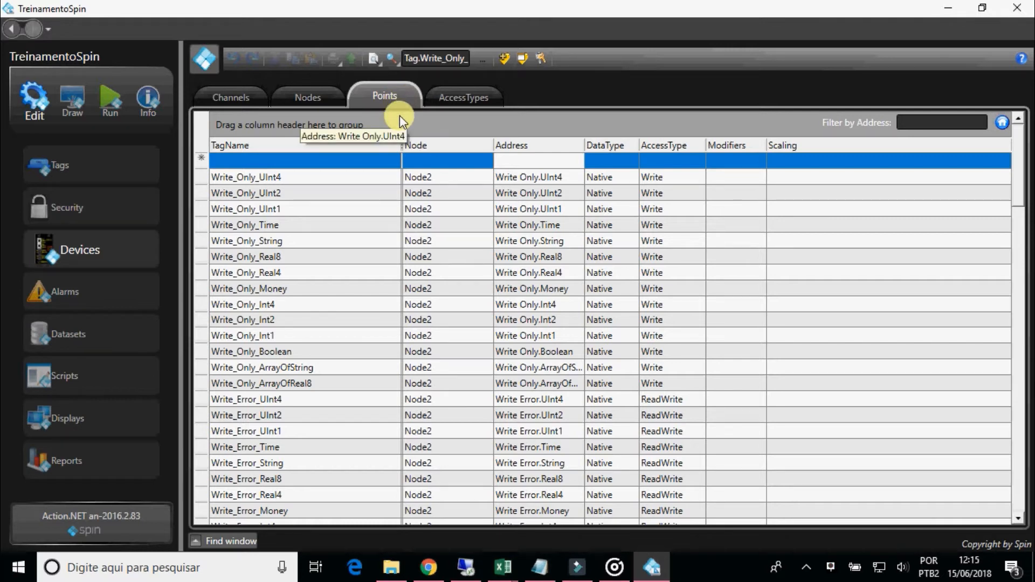
Add a new communication point for Tag104 and assign it to Node104.
left_click(370, 165)
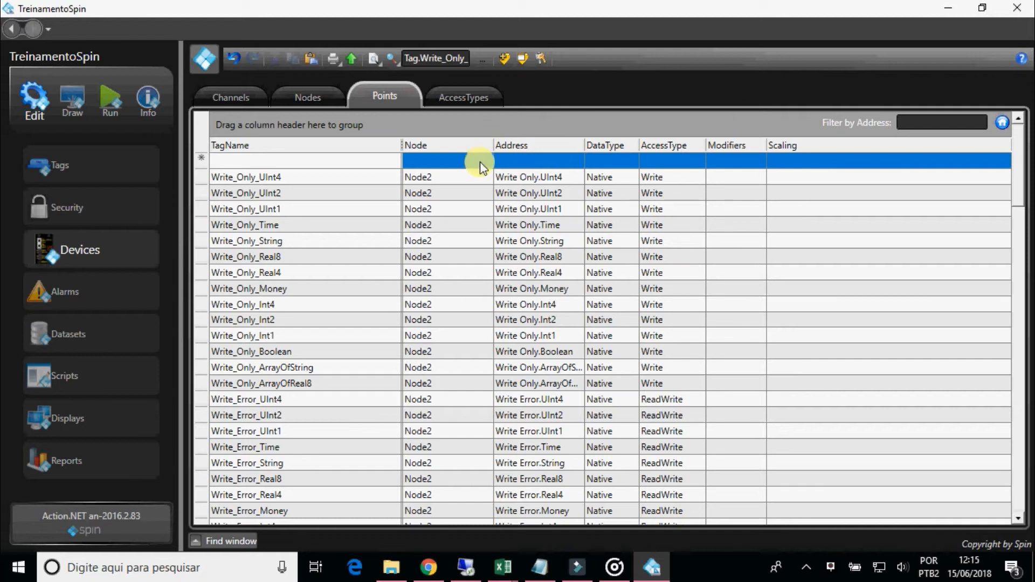
left_click(376, 165)
type("Tag104")
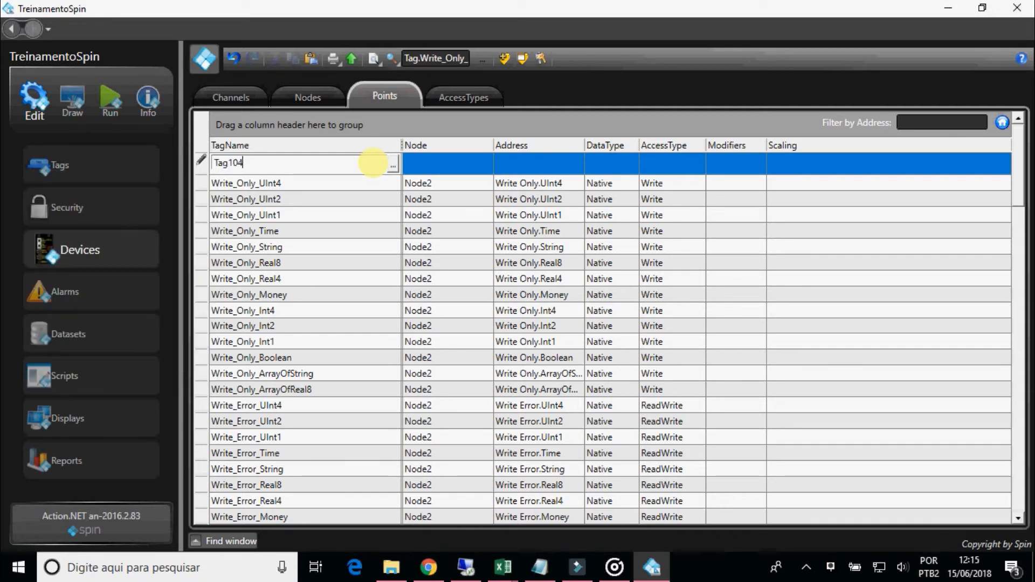
left_click(462, 162)
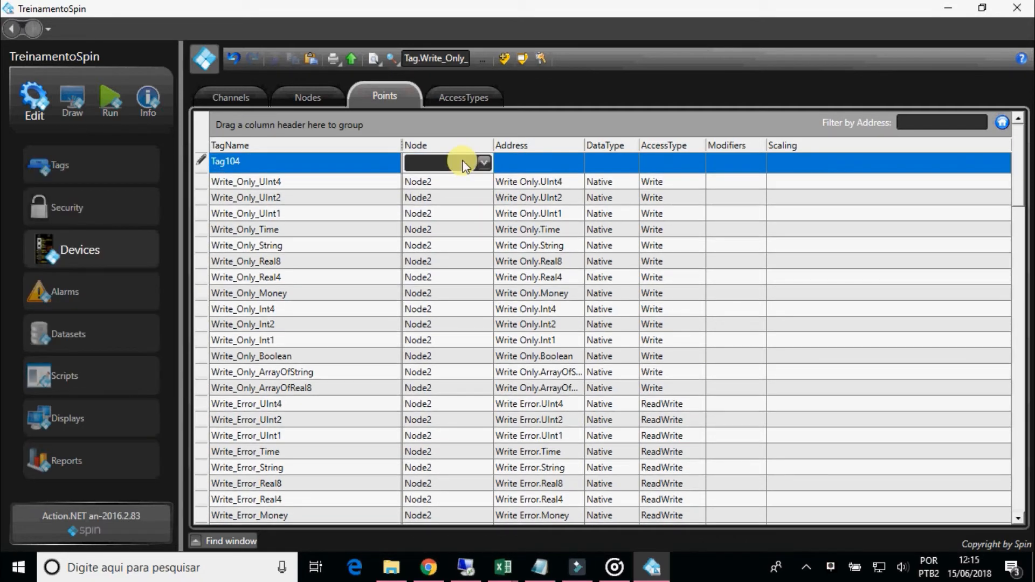
left_click(463, 163)
left_click(455, 190)
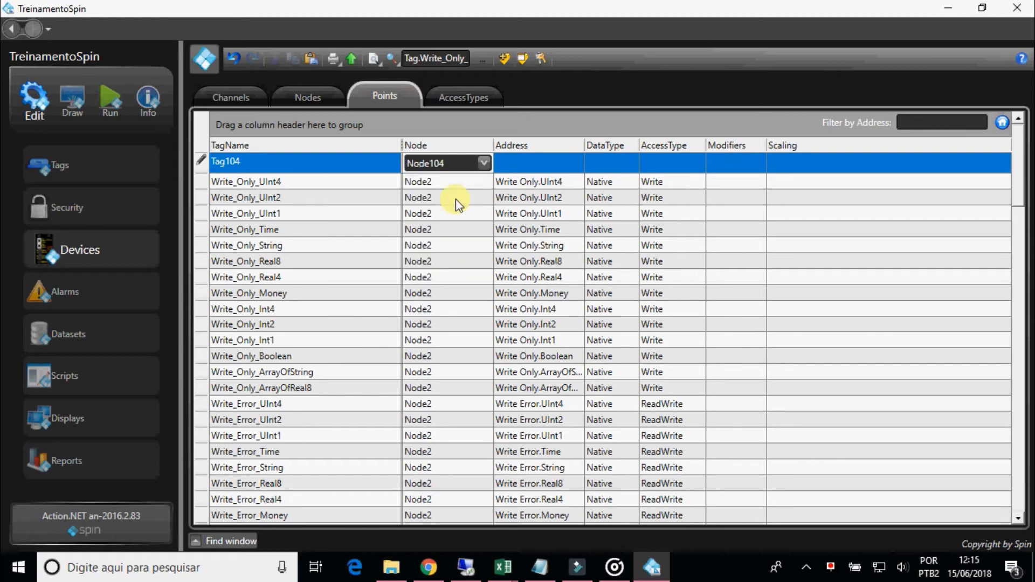
Set the Tag104 point's address type to C_DC_NA (Double Command) after reviewing the available types.
left_click(541, 167)
left_click(574, 162)
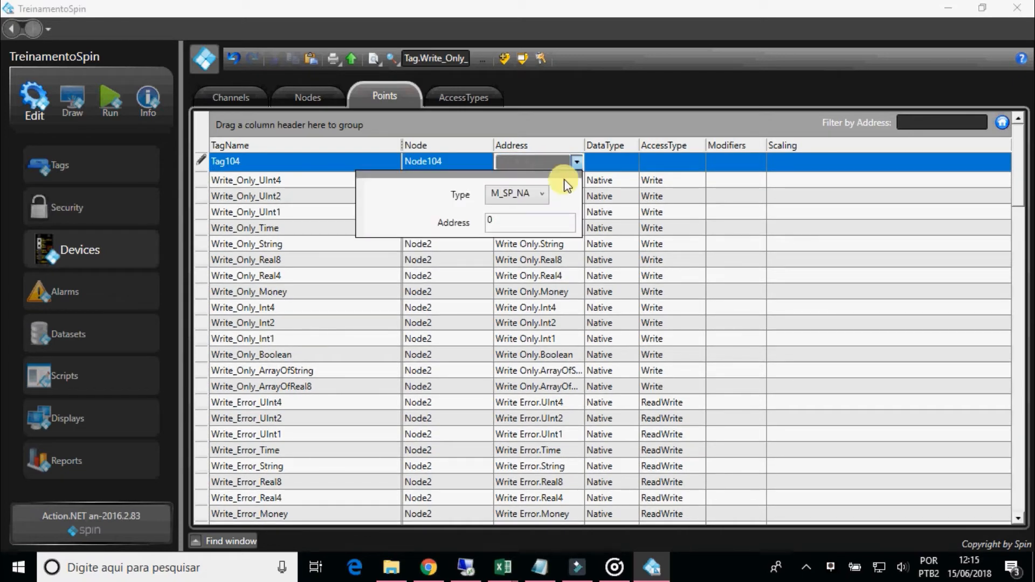
left_click(545, 193)
scroll(509, 259, "down", 2)
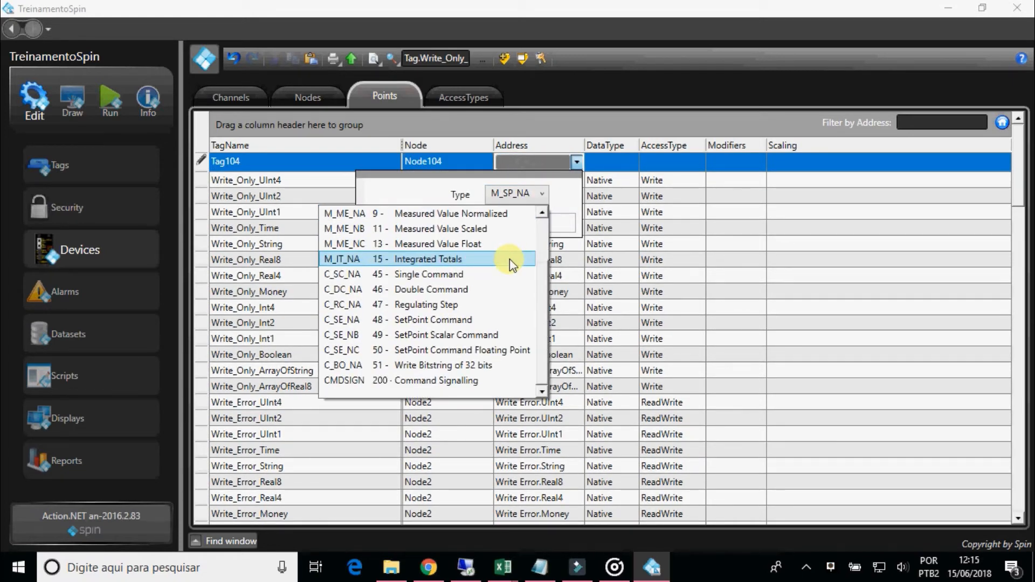
scroll(509, 259, "up", 2)
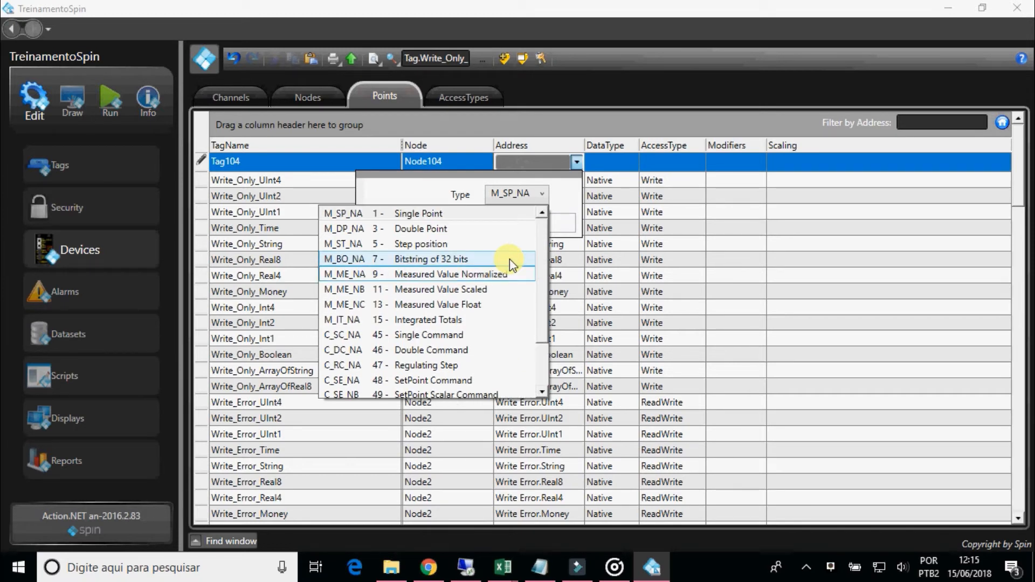
scroll(510, 259, "down", 2)
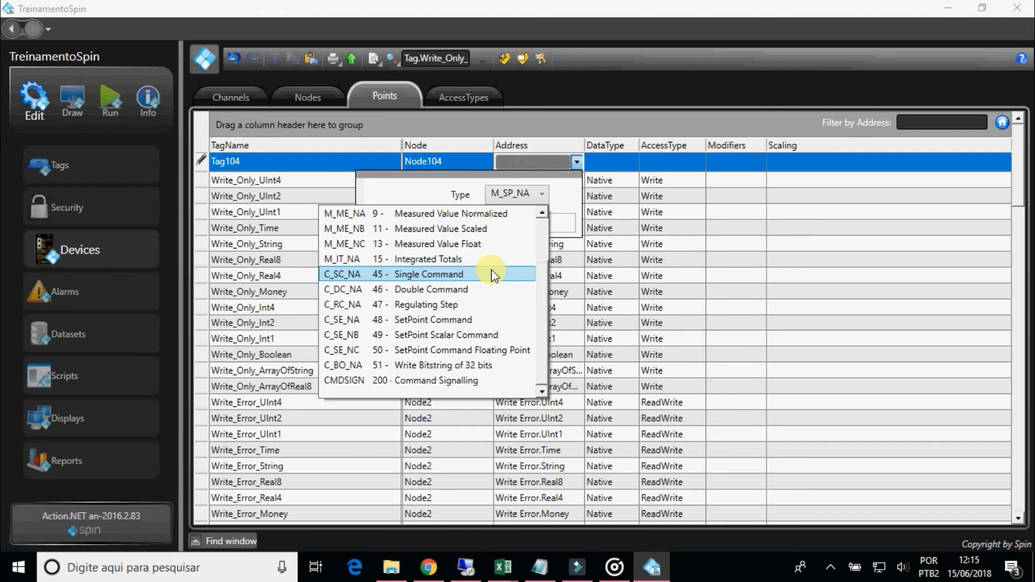
scroll(494, 275, "up", 2)
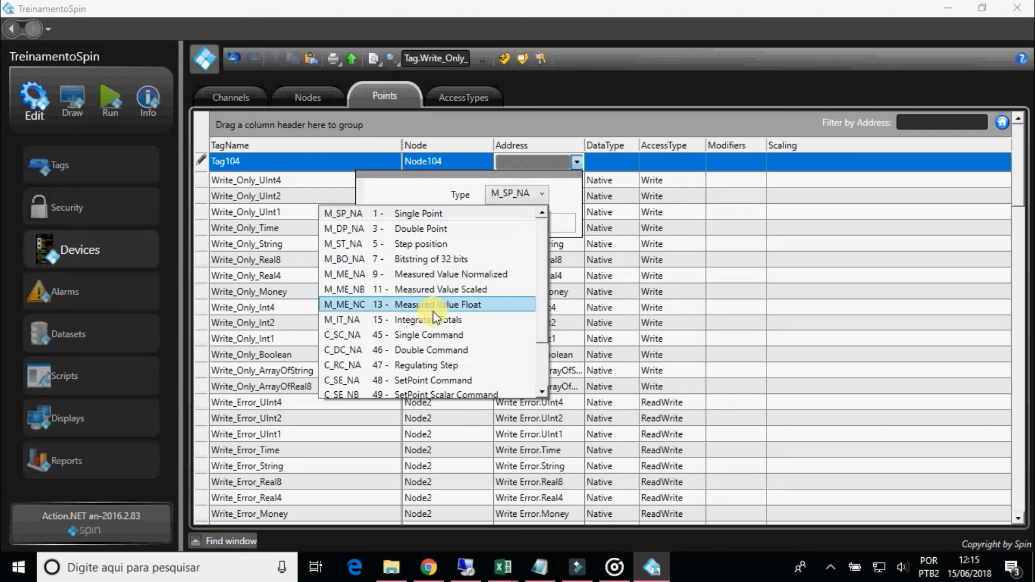
left_click(424, 350)
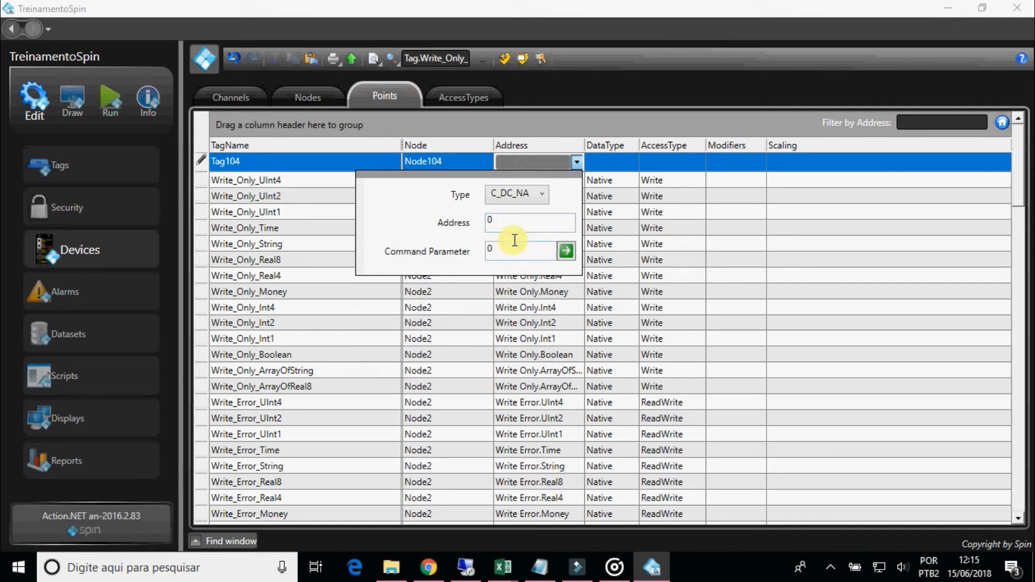
Configure the double command's parameter for Tag104 with the Short pulse option.
left_click(562, 253)
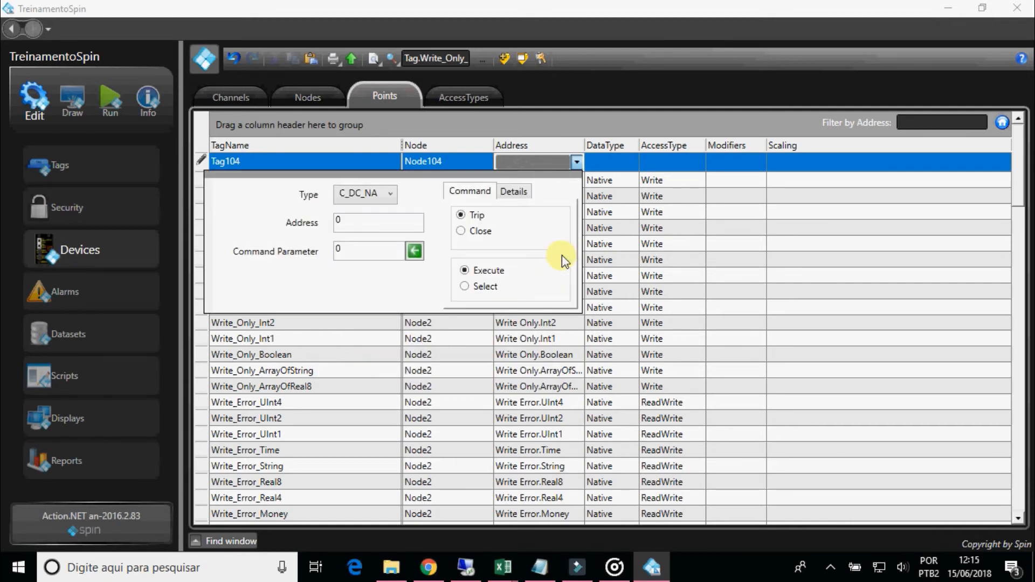
left_click(513, 192)
left_click(475, 233)
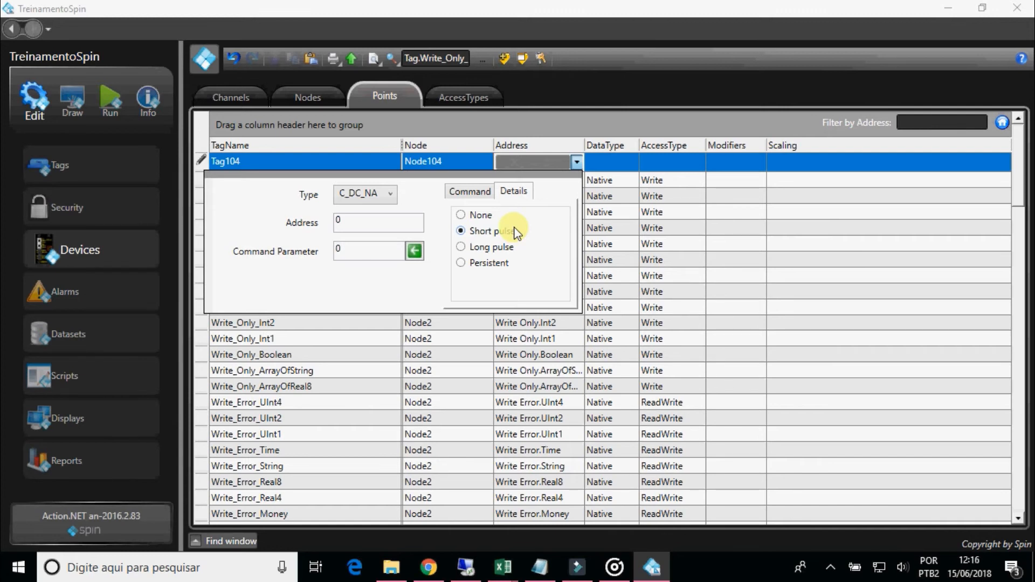
left_click(414, 253)
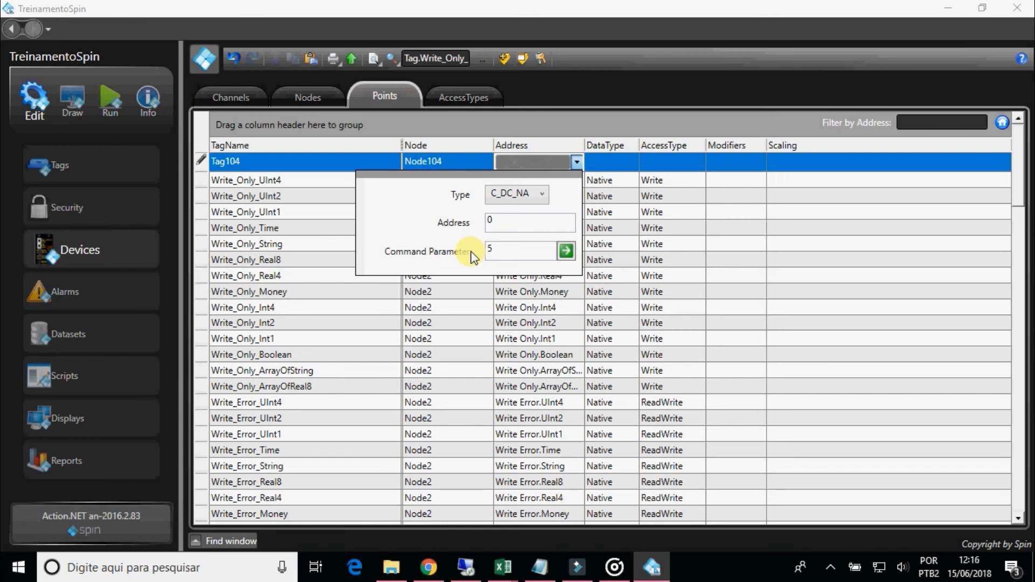
Close the address settings and review the access types available for the Tag104 point.
left_click(649, 162)
left_click(656, 161)
left_click(670, 162)
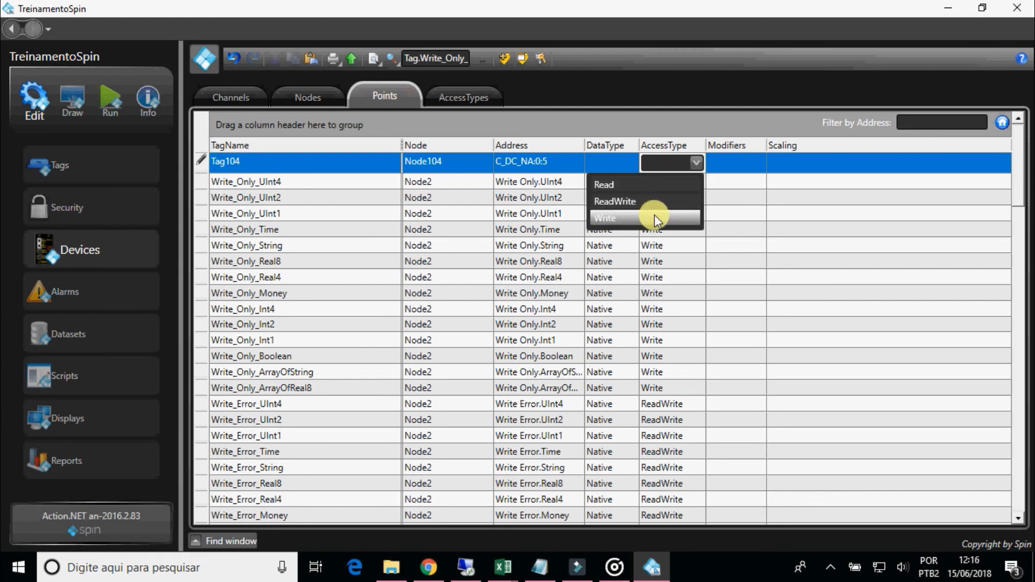
left_click(661, 128)
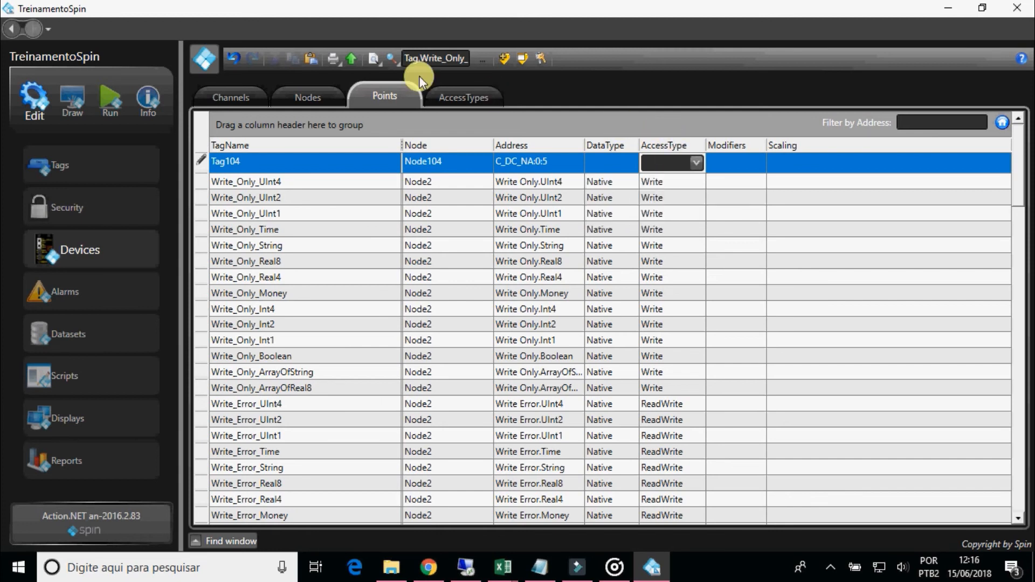
Show the backup station parameters of Node104 in the device nodes.
left_click(300, 98)
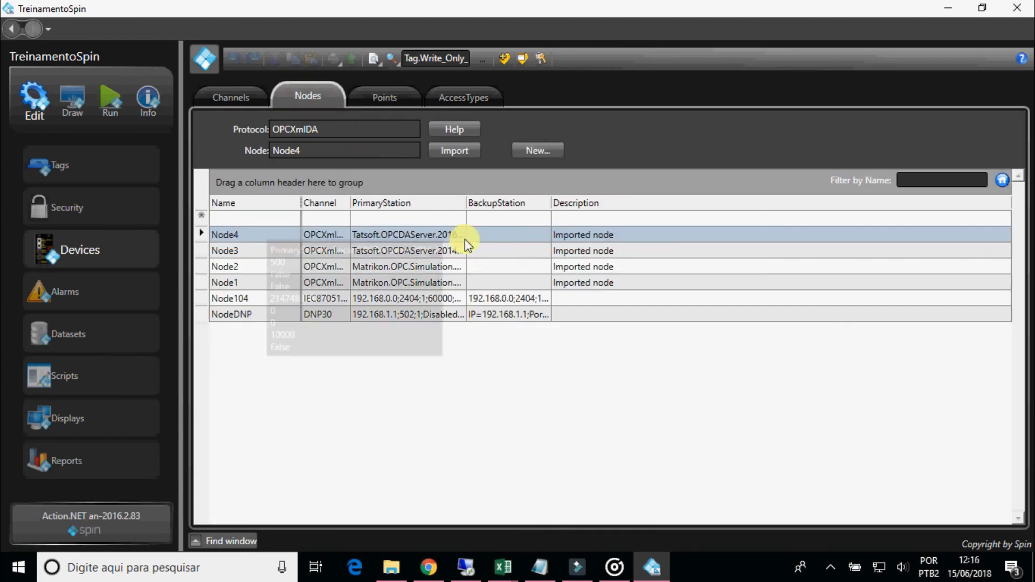
left_click(529, 298)
left_click(539, 301)
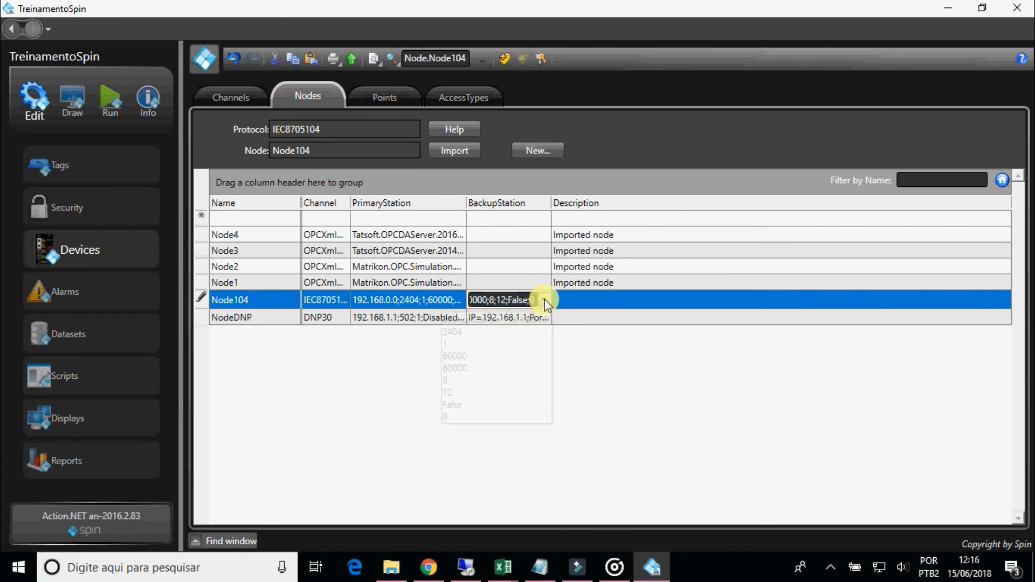
left_click(543, 300)
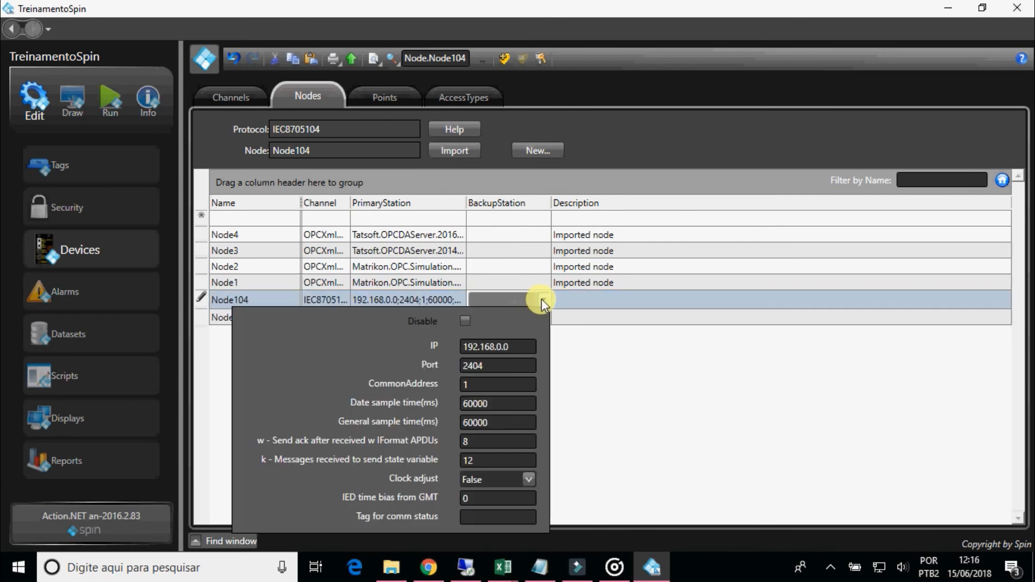